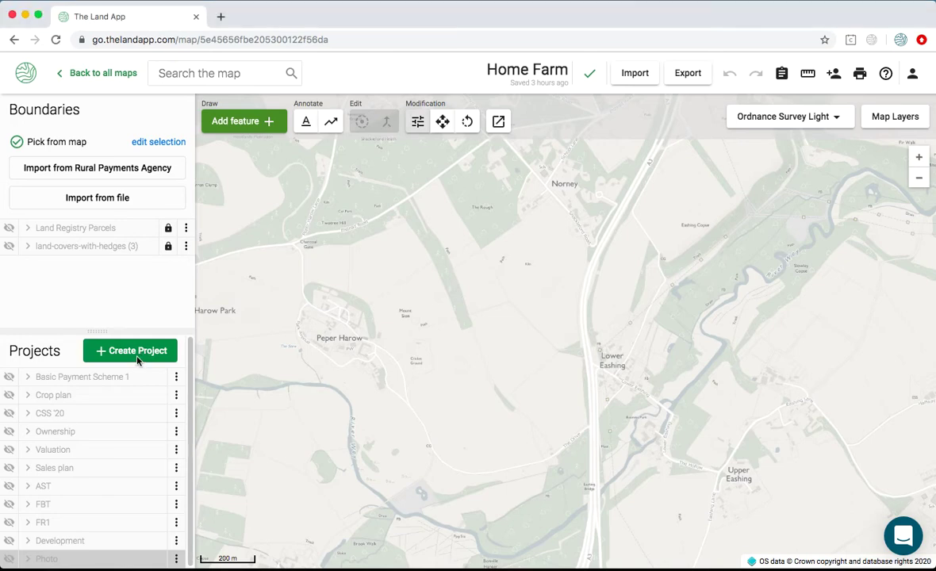
- Check project types and sharing settings without changes, then create a new A4 Landscape print frame
click(137, 358)
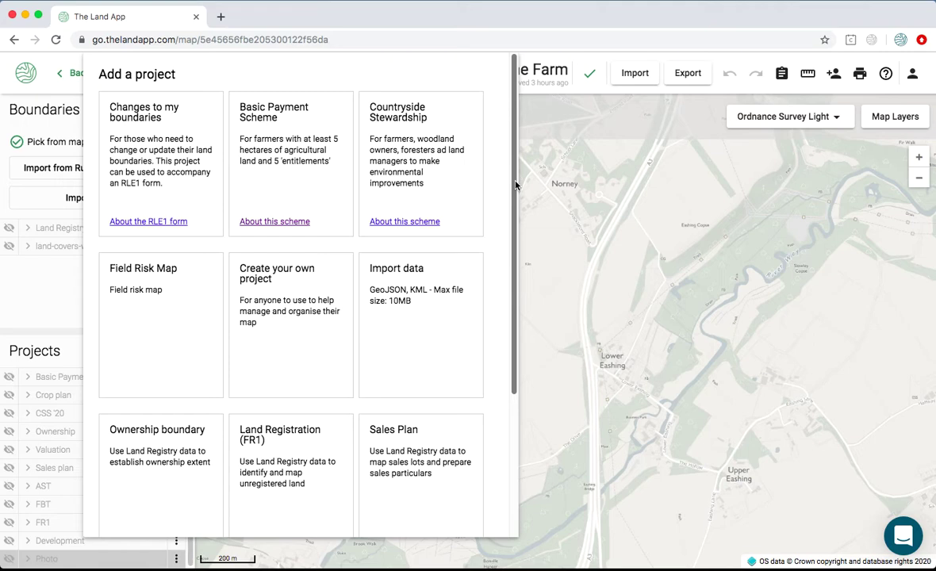
click(44, 317)
click(833, 73)
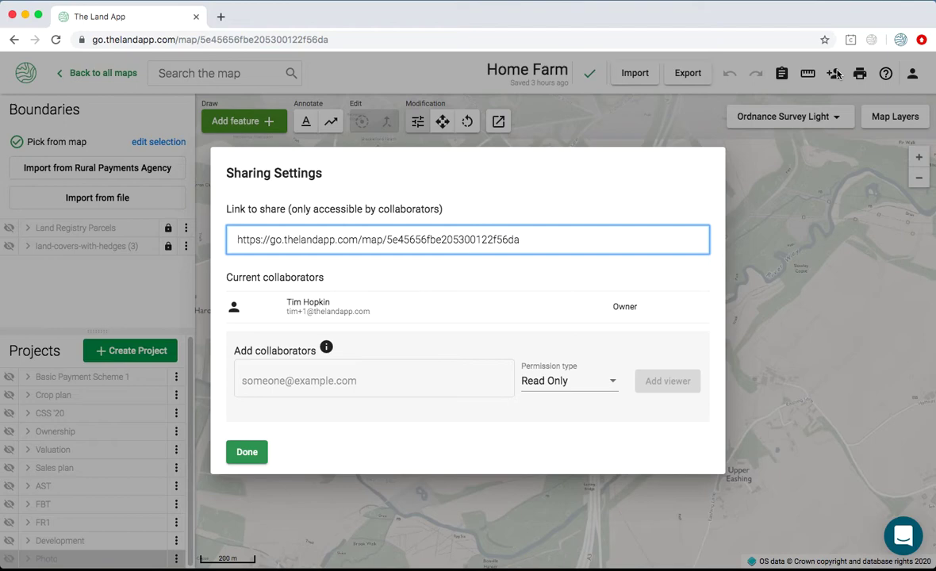
click(800, 309)
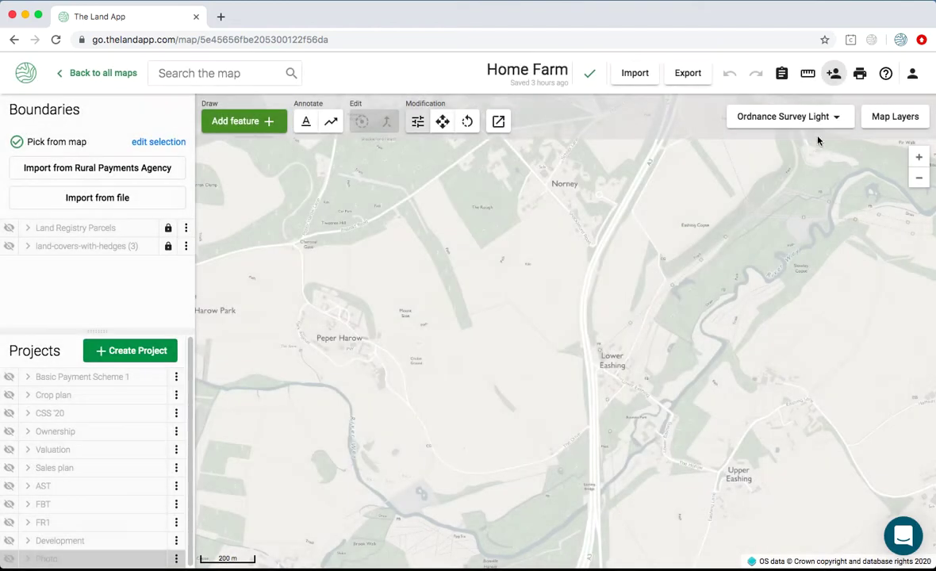
click(859, 76)
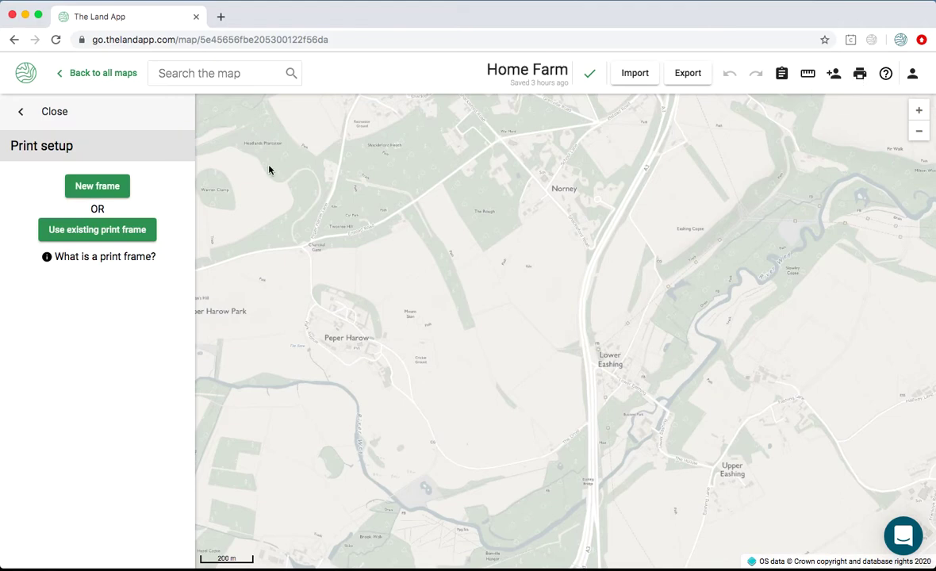
click(94, 187)
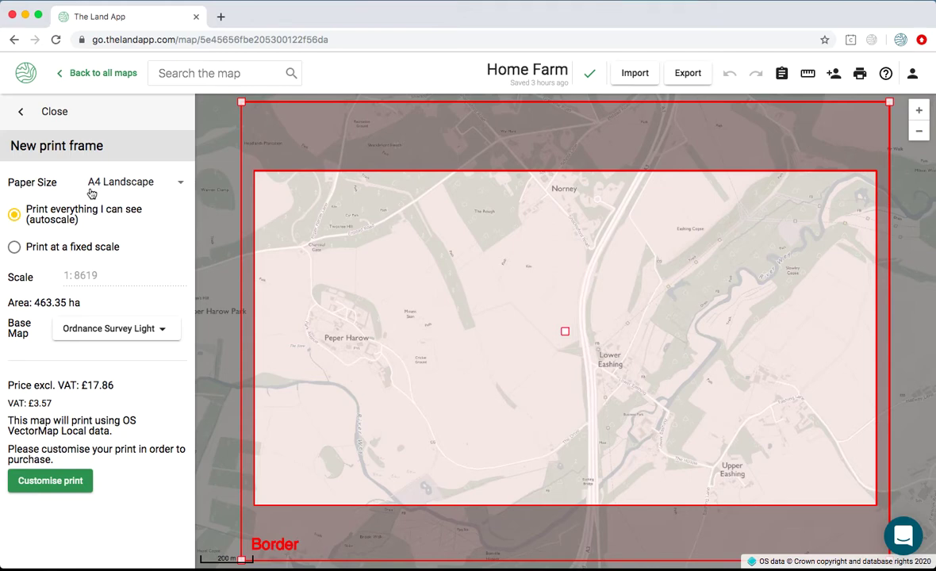
- Leave print setup, then show and hide the SSSI layer from Map Layers
click(82, 118)
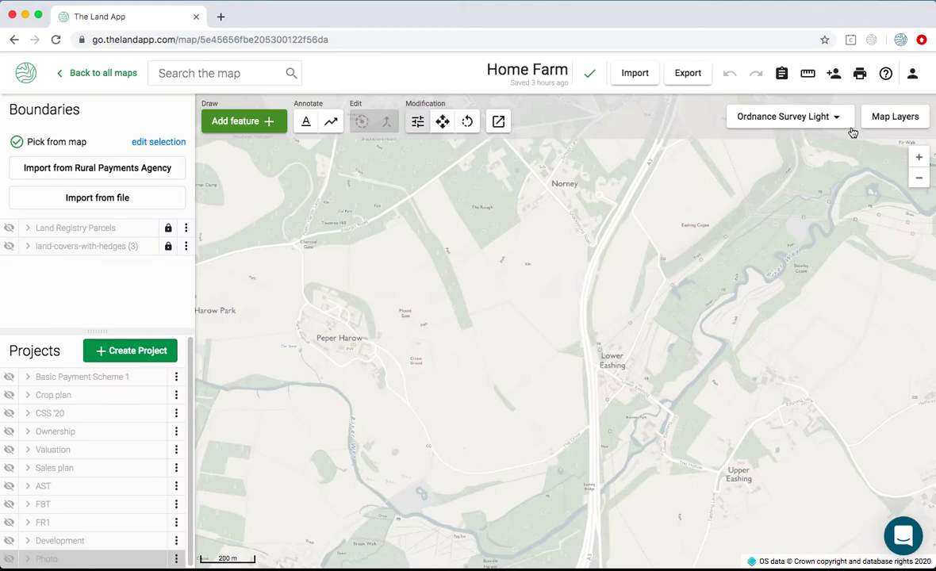
click(892, 118)
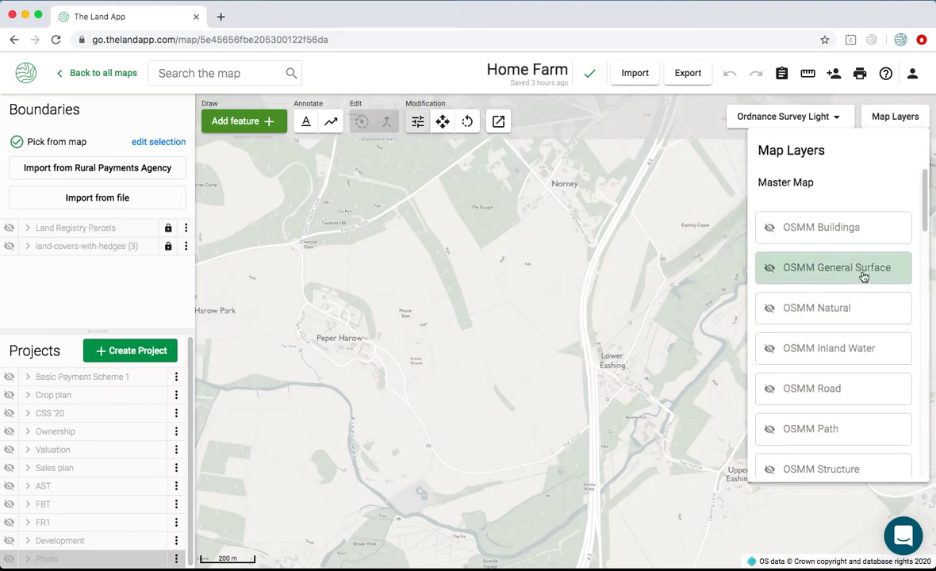
scroll(858, 292, down, 2)
scroll(857, 295, down, 9)
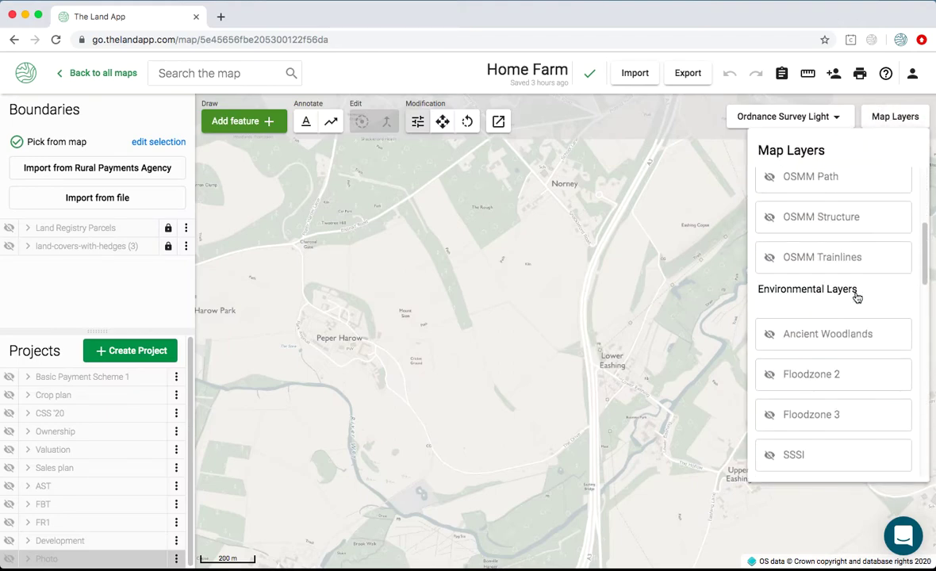
scroll(857, 297, down, 3)
click(854, 306)
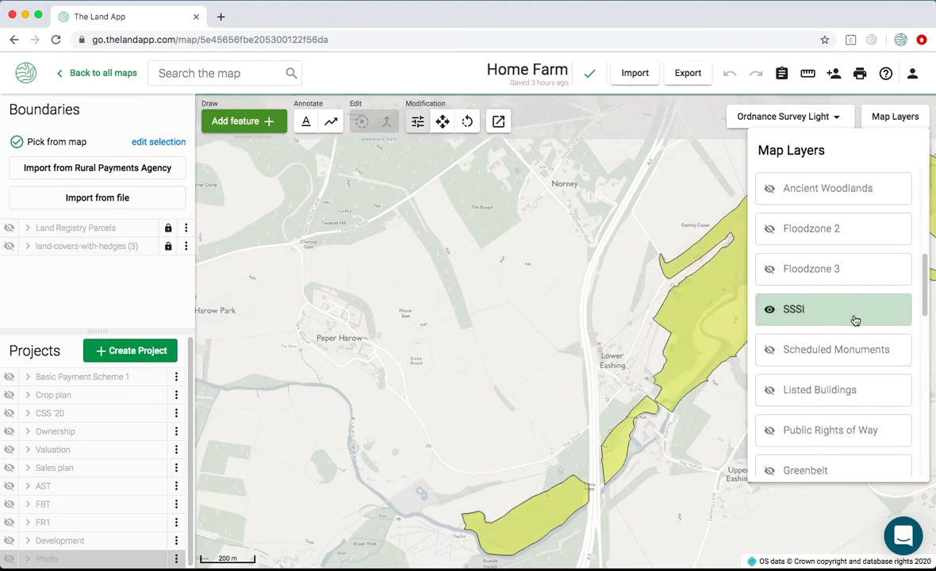
click(855, 320)
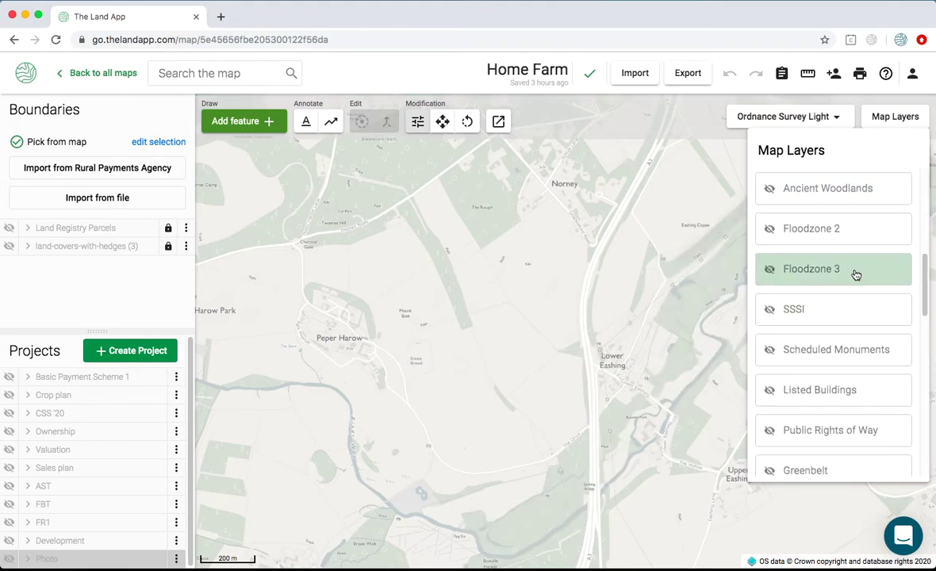
click(891, 118)
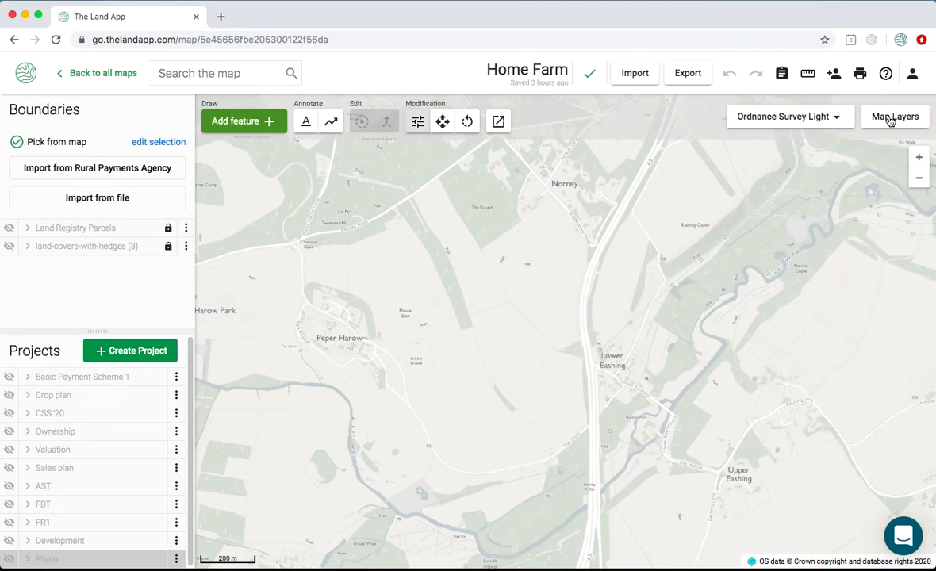
- Open the support chat and start a new conversation, close it, then open the Help Center
click(910, 530)
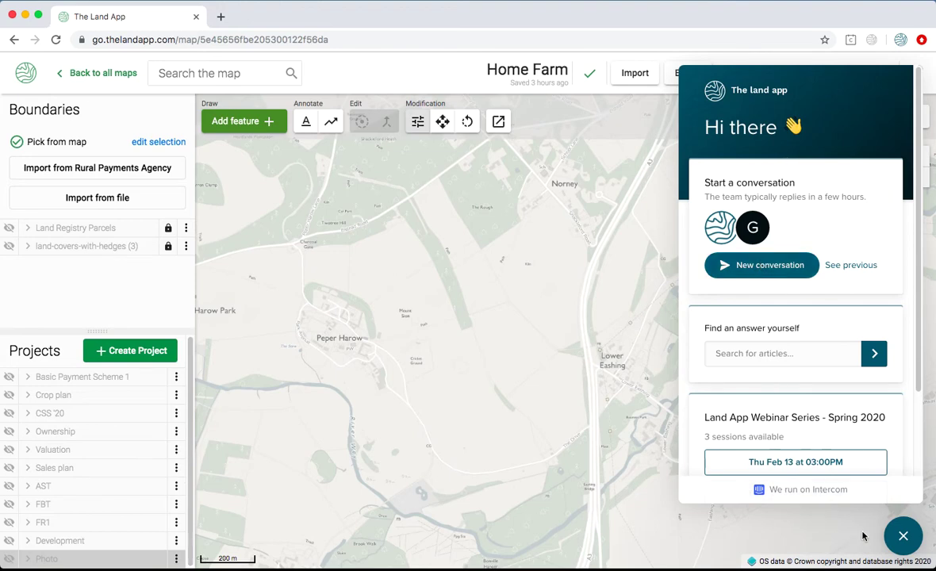
click(756, 266)
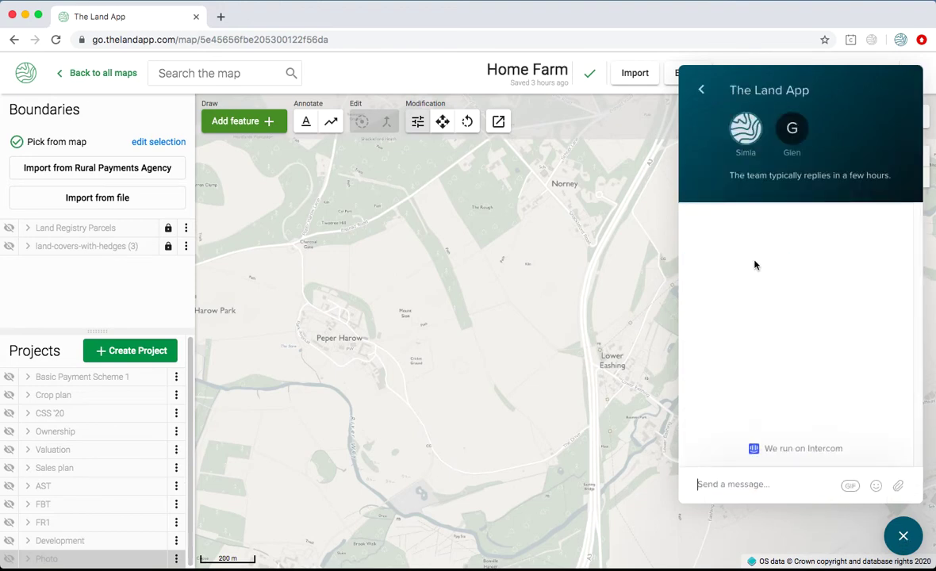
click(903, 537)
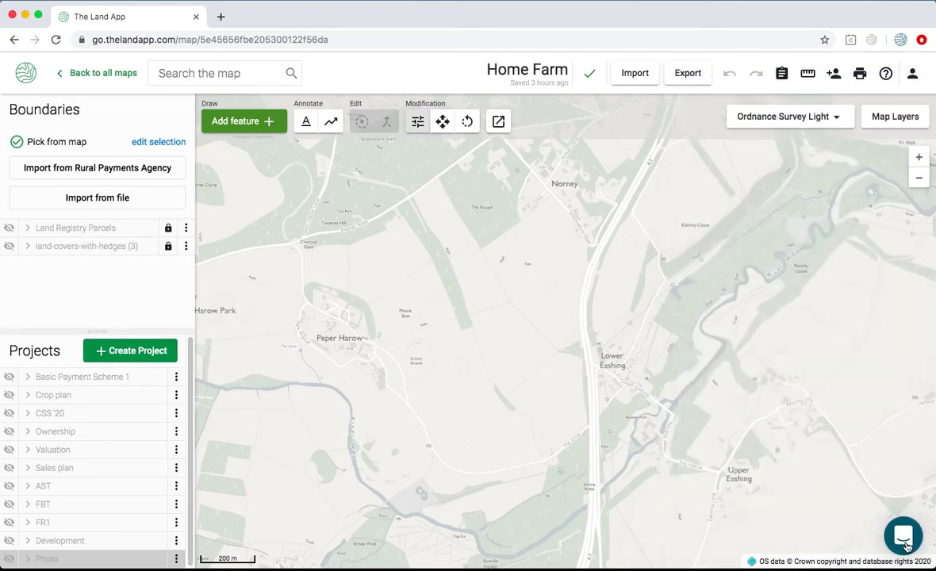
click(885, 74)
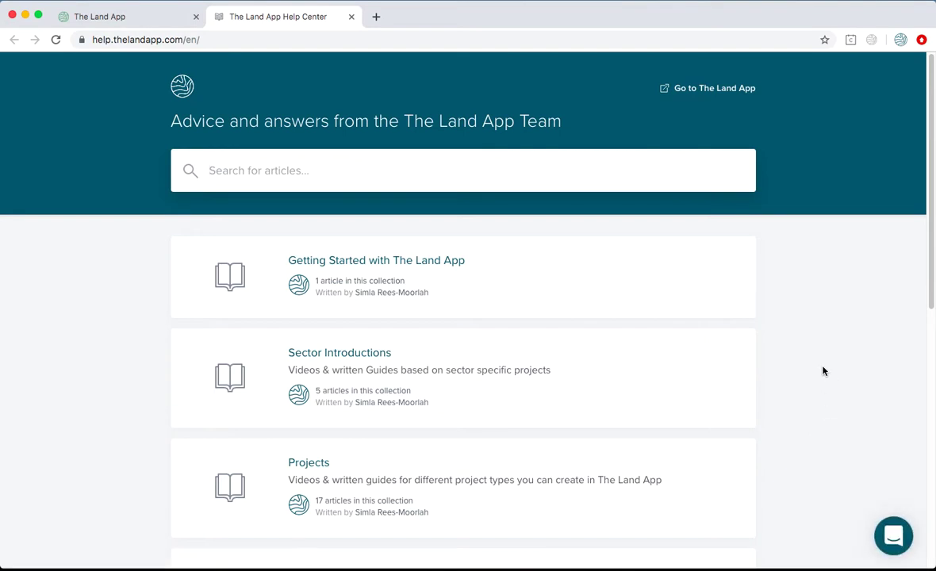
- Close the Help Center tab with Cmd+W to return to the Home Farm map
key(super+w)
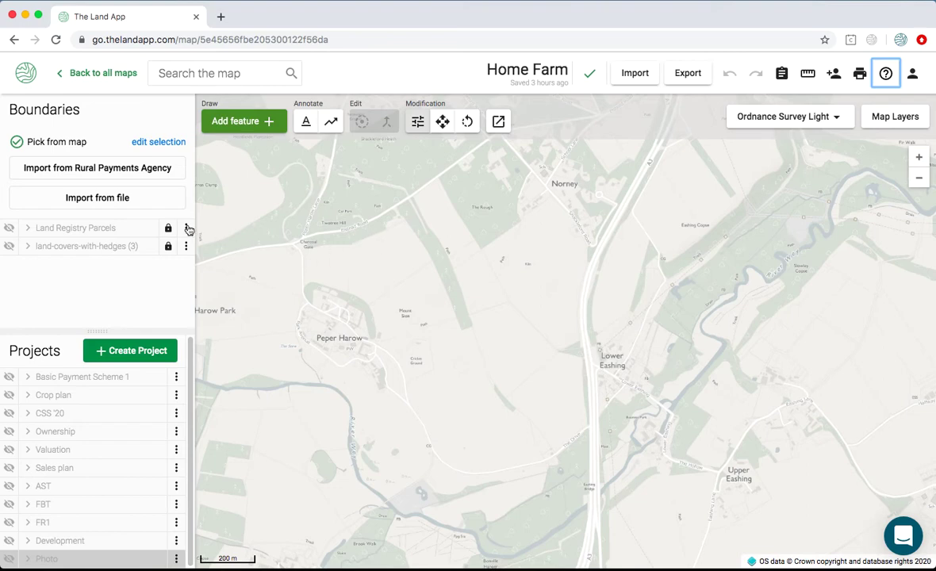
click(153, 148)
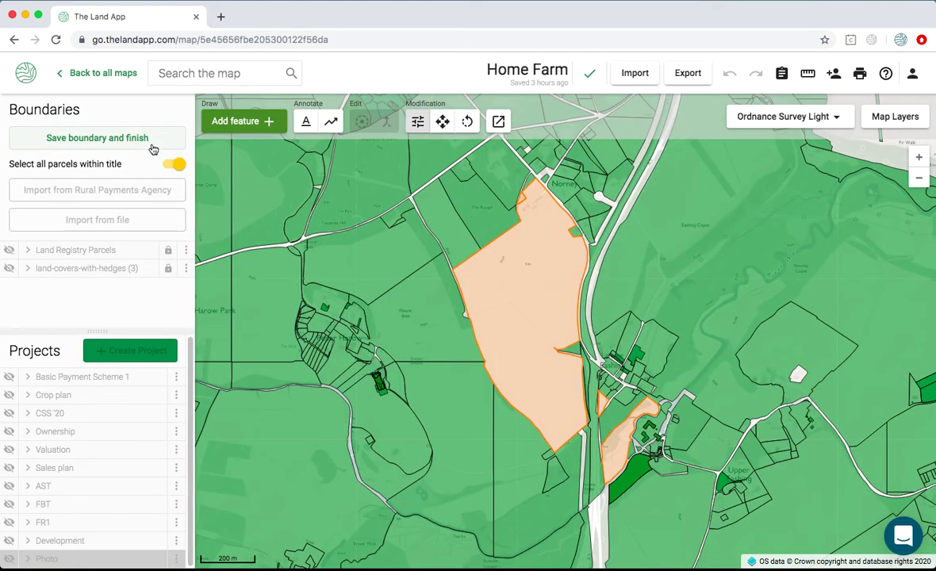
click(153, 140)
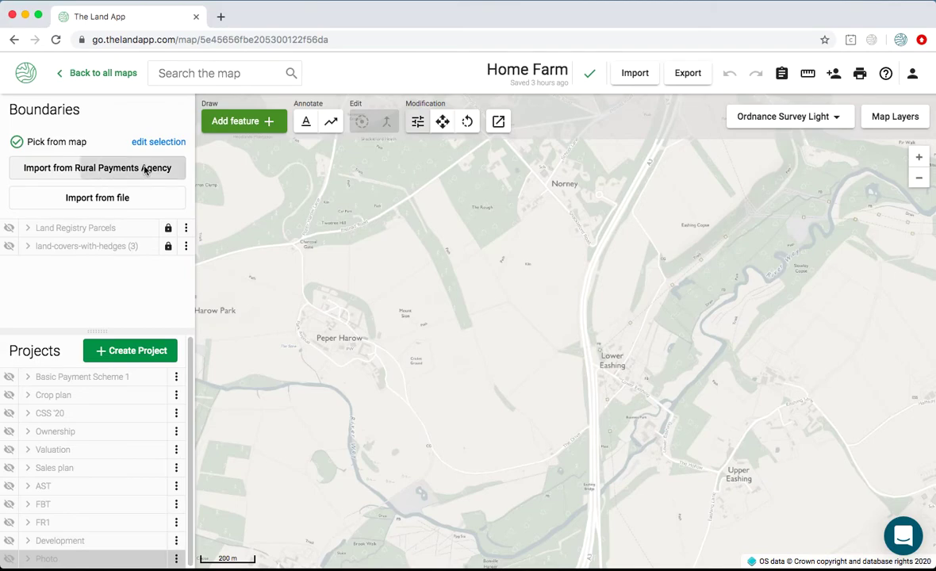
click(146, 167)
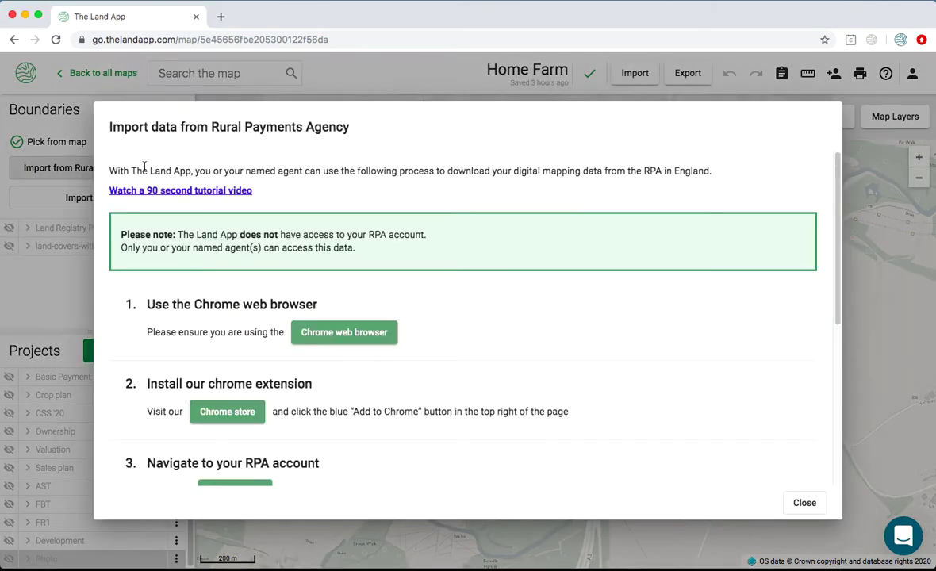
click(805, 503)
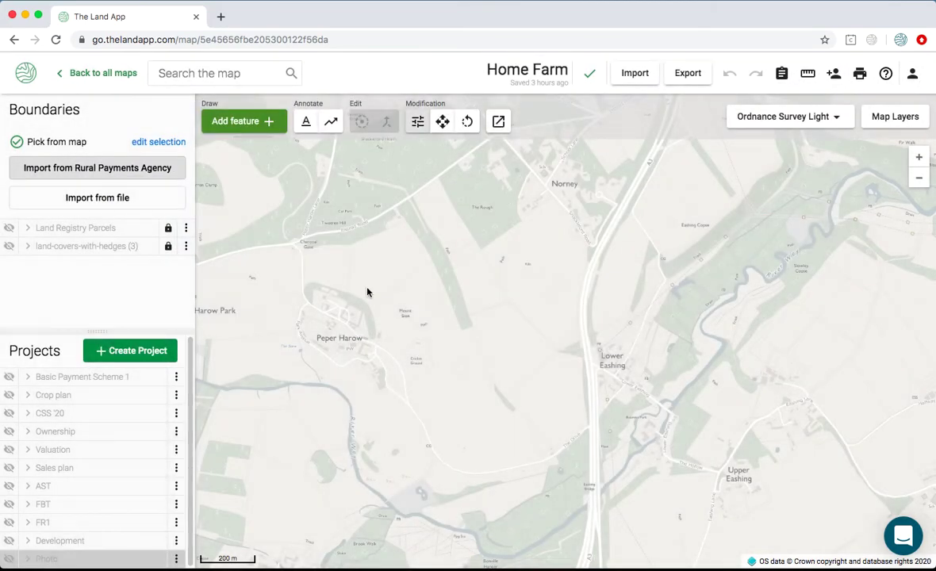
- Show Land Registry Parcels, inspect the orange parcel's details, then hide the layer
click(10, 229)
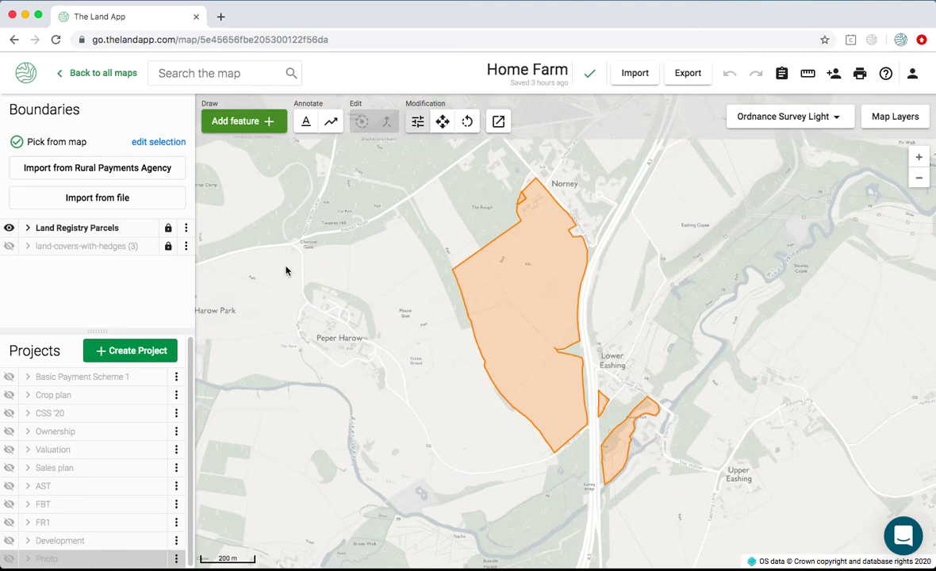
click(496, 298)
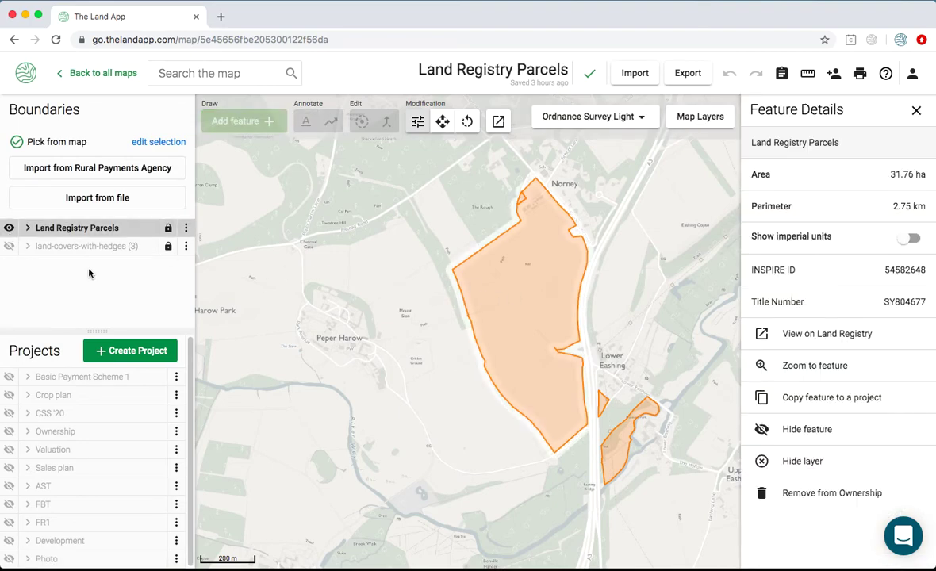
click(9, 229)
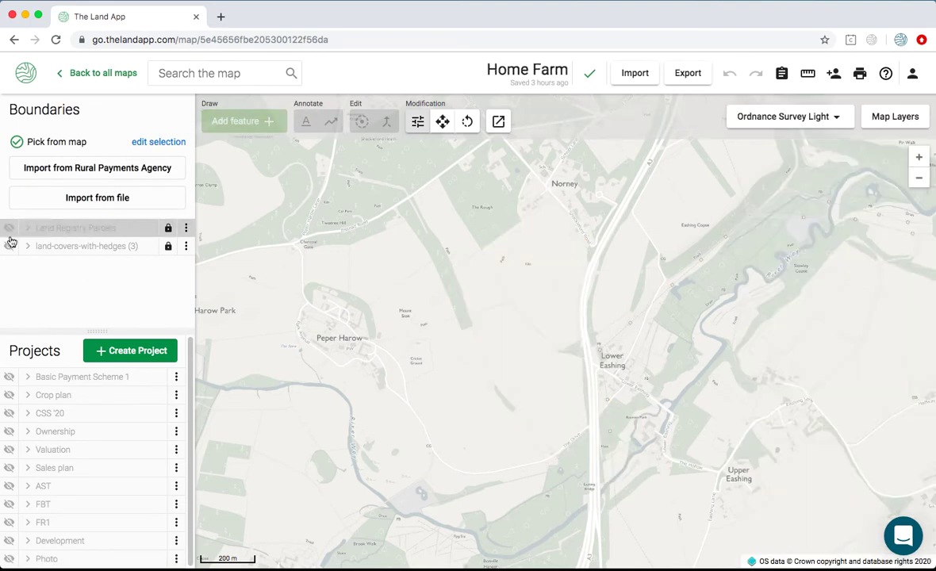
- Show land-covers-with-hedges, inspect a field, hide it, and briefly toggle Basic Payment Scheme 1
click(9, 246)
click(484, 287)
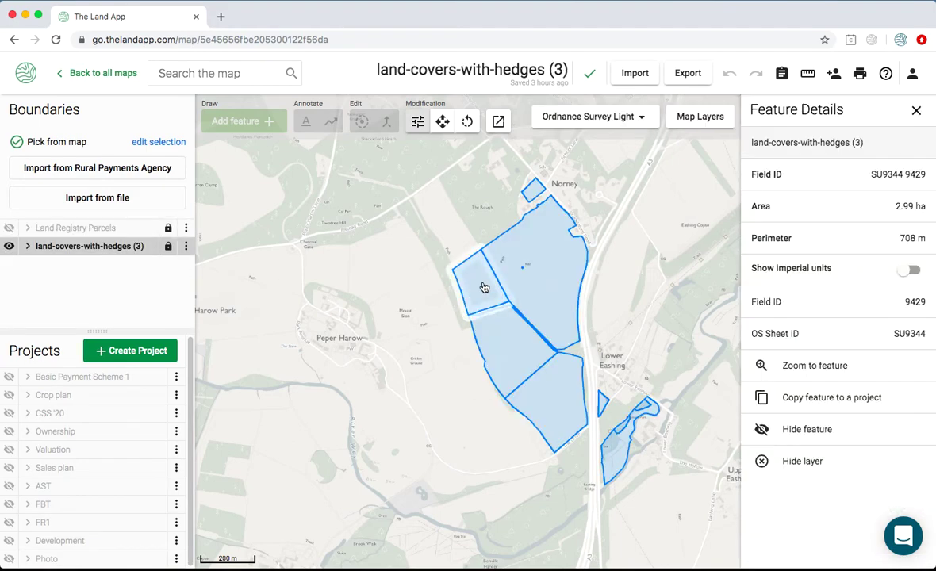
click(10, 247)
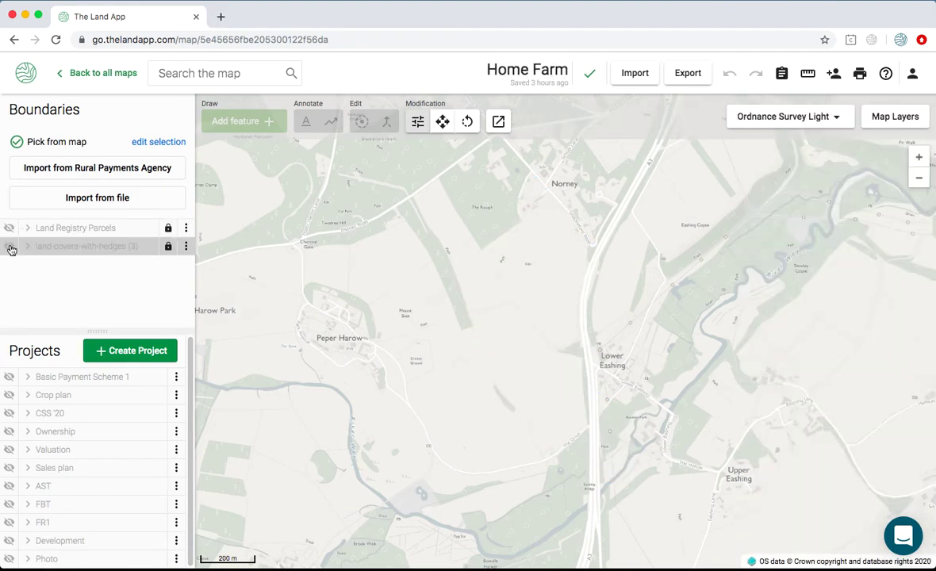
click(9, 377)
click(10, 377)
- Preview and hide each project: Crop plan, CSS '20, Ownership, Valuation, Sales plan, AST, FBT, FR1
click(9, 395)
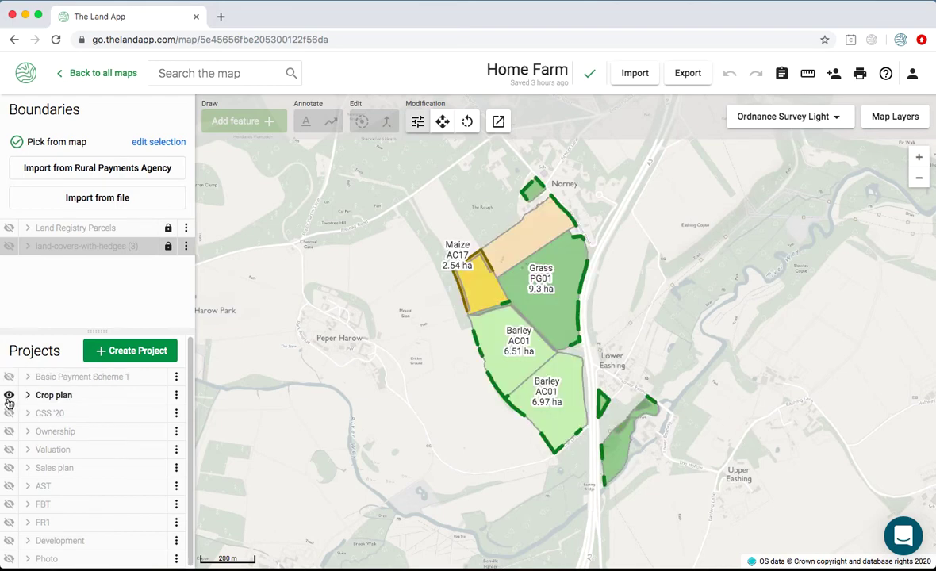
click(9, 395)
click(9, 413)
click(9, 413)
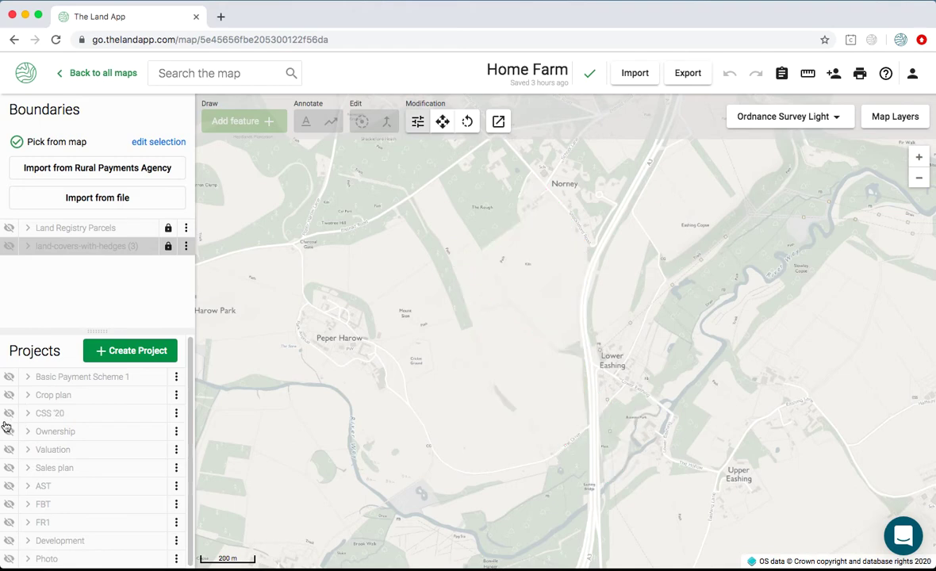
click(9, 431)
click(9, 433)
click(9, 450)
click(9, 449)
click(9, 468)
click(9, 469)
click(8, 487)
click(9, 486)
click(8, 505)
click(9, 504)
click(8, 523)
click(8, 522)
- Show the Development project and zoom the map to its extent
click(9, 541)
click(176, 541)
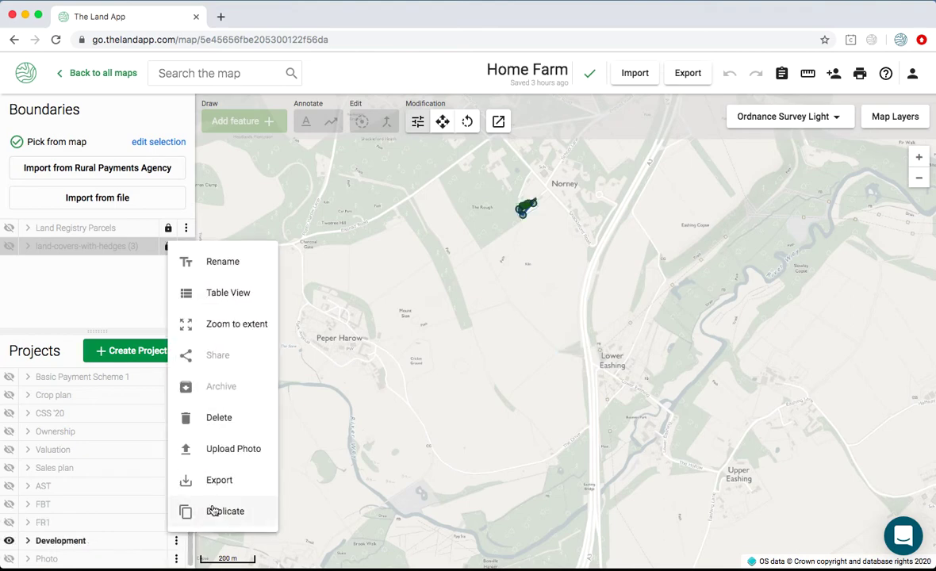
click(246, 324)
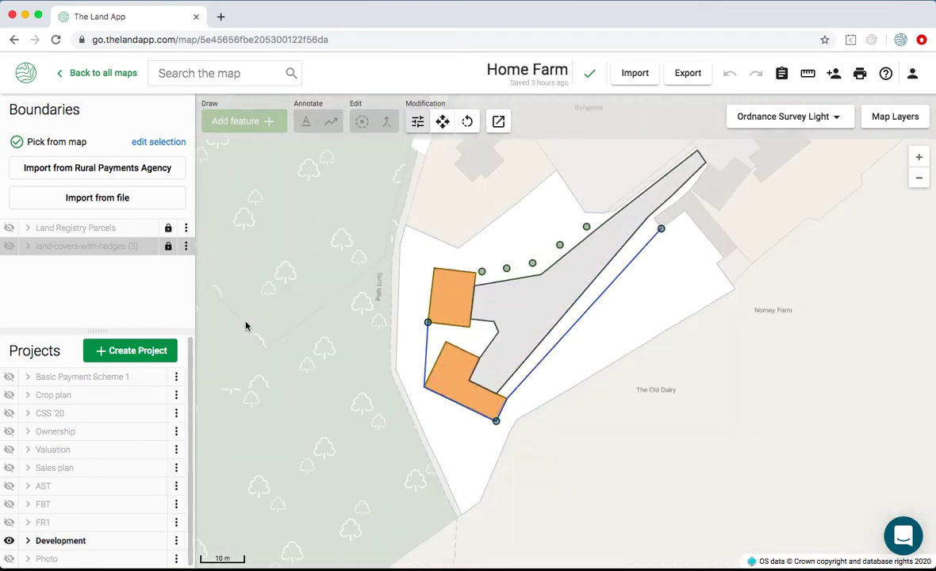
- Show the Photo project, view the farmyard photo full size, then hide Photo and Development
click(9, 559)
click(701, 154)
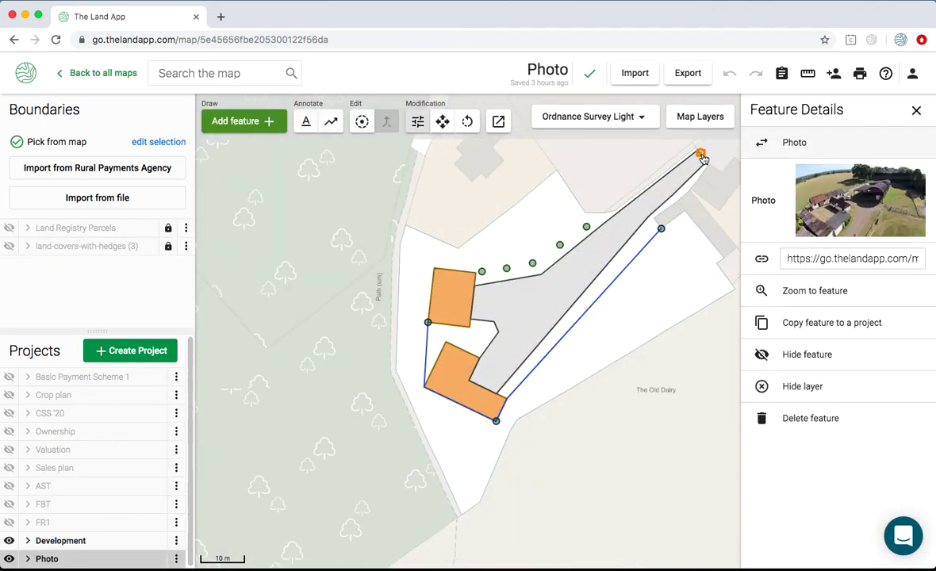
click(850, 190)
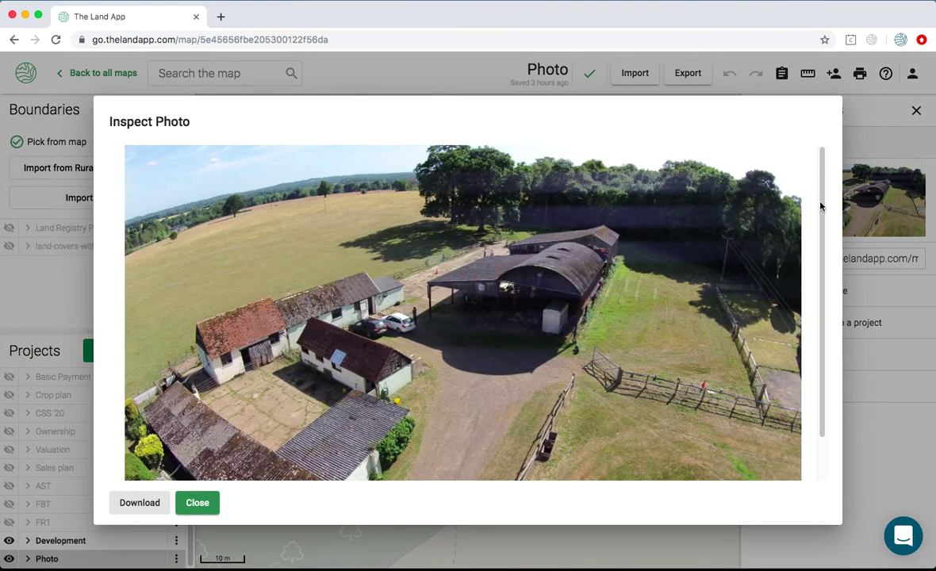
click(200, 501)
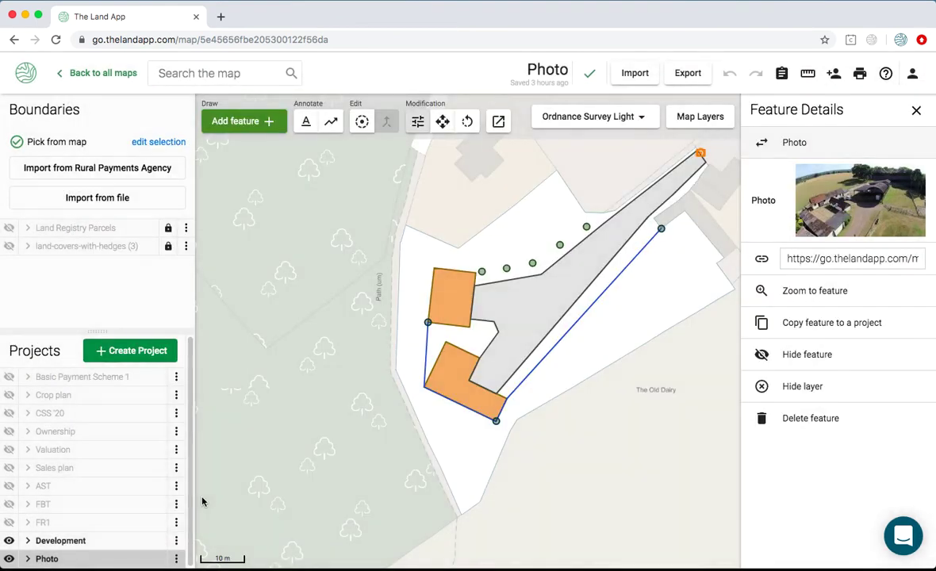
click(9, 552)
click(9, 542)
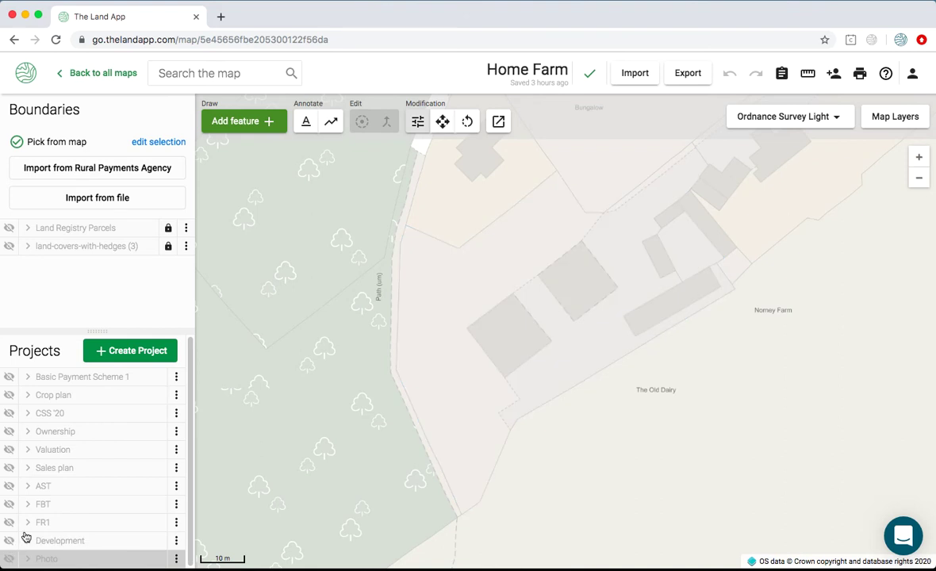
- Show Basic Payment Scheme 1, review its Table View columns, then return to the map zoomed out
click(9, 377)
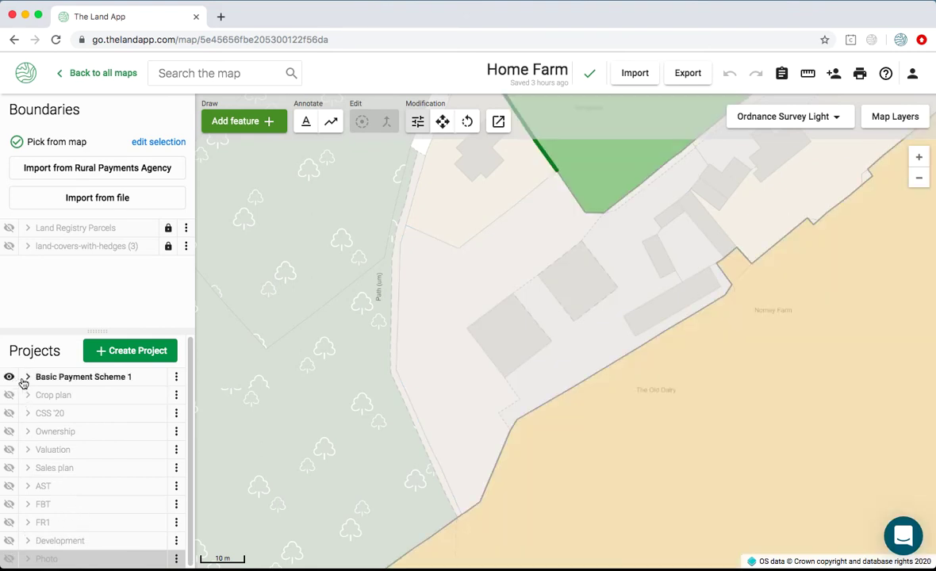
click(177, 379)
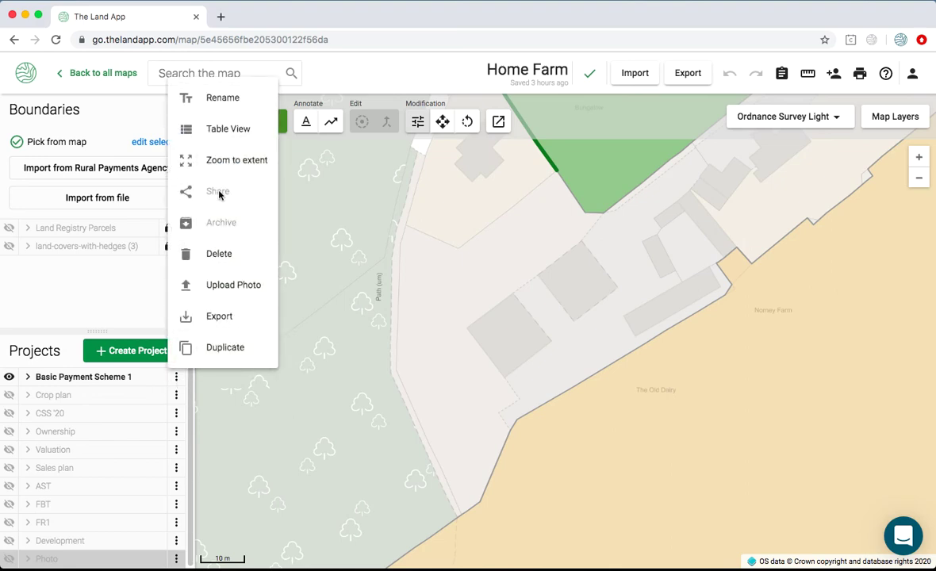
click(228, 130)
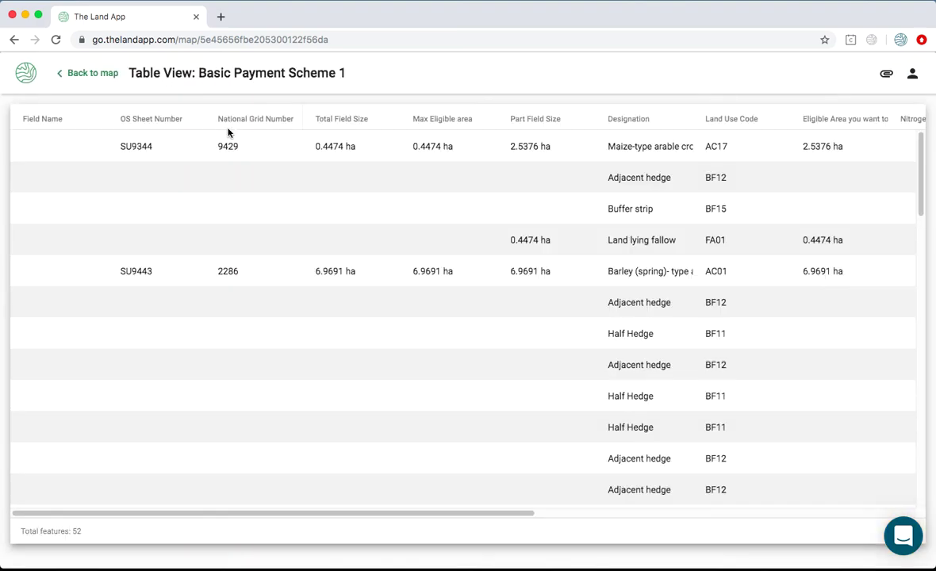
drag(220, 512, 590, 512)
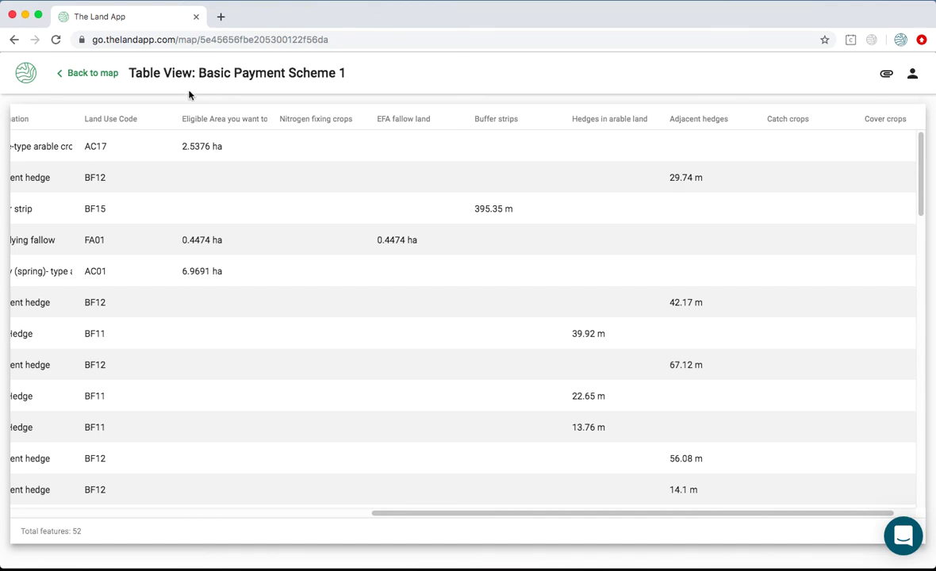
click(83, 82)
click(24, 70)
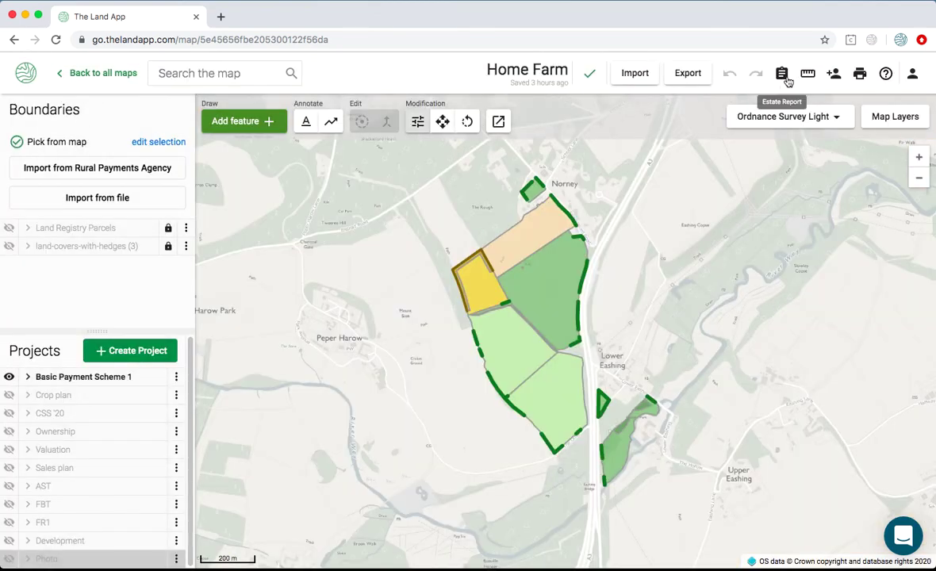
click(785, 78)
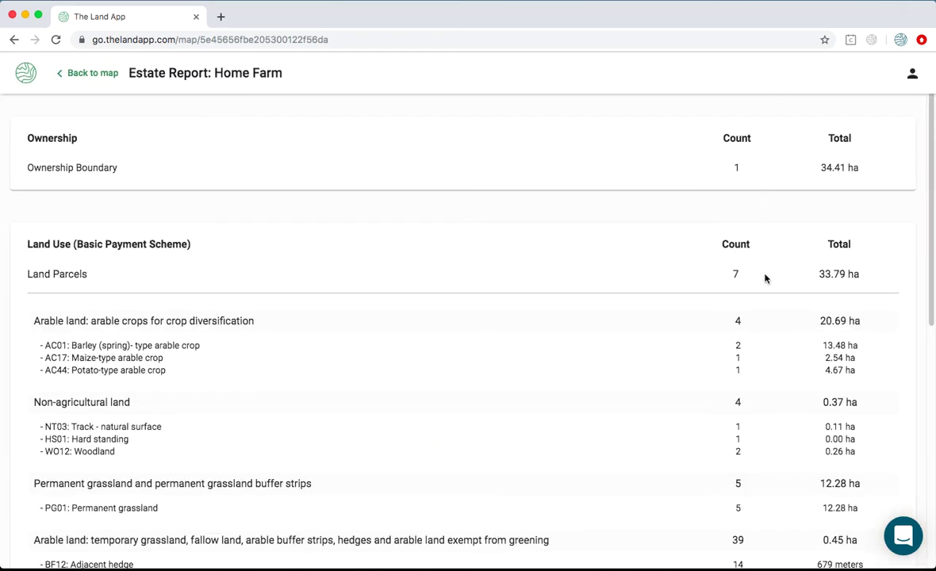
scroll(765, 279, down, 5)
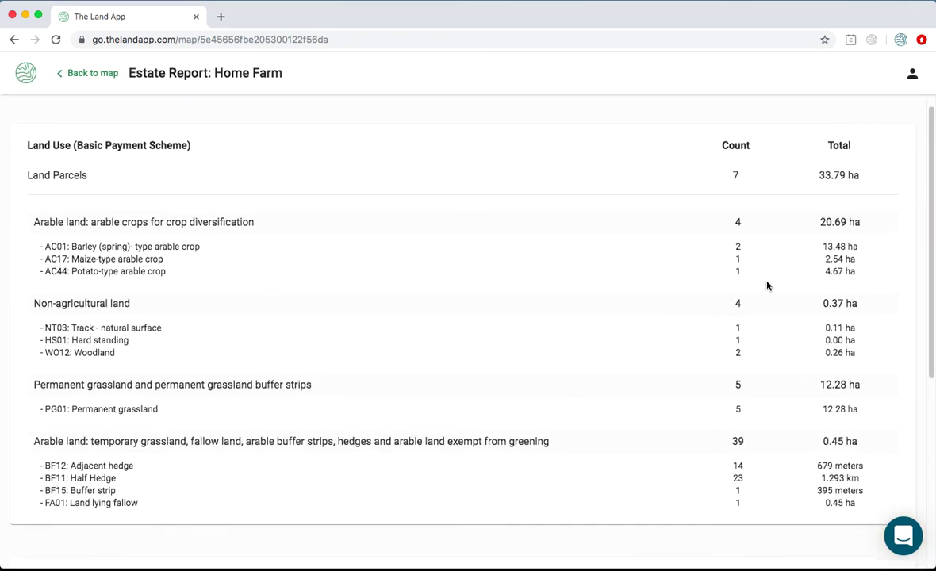
scroll(766, 285, down, 5)
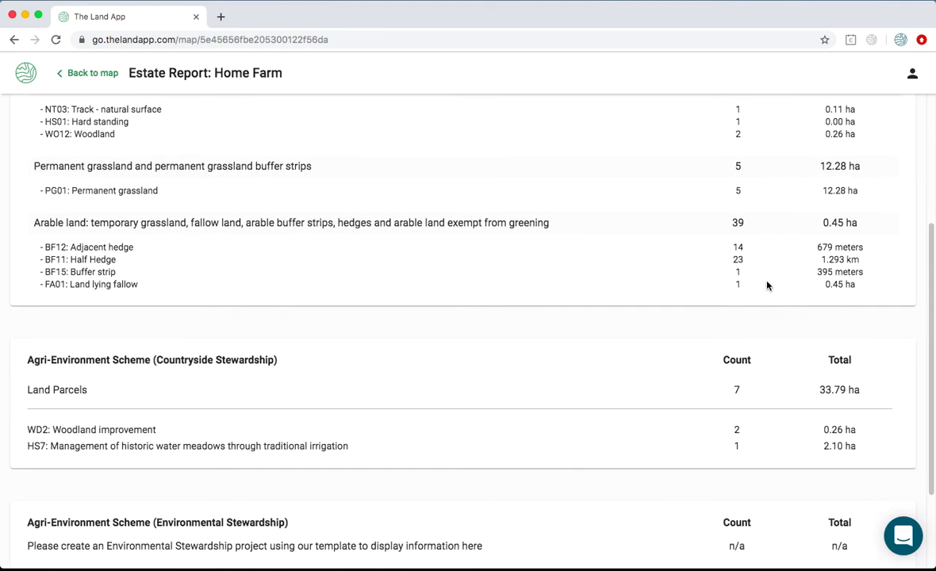
scroll(766, 285, up, 10)
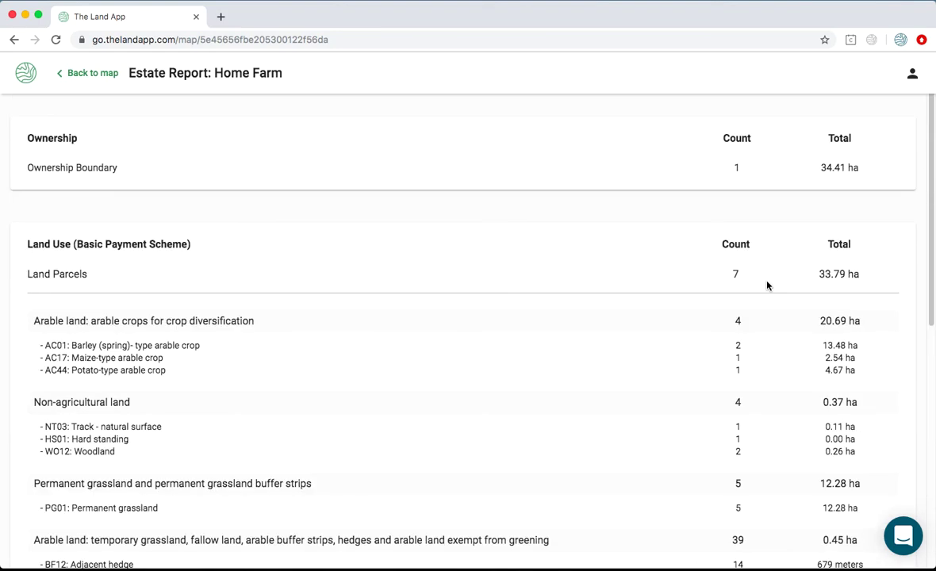
click(82, 76)
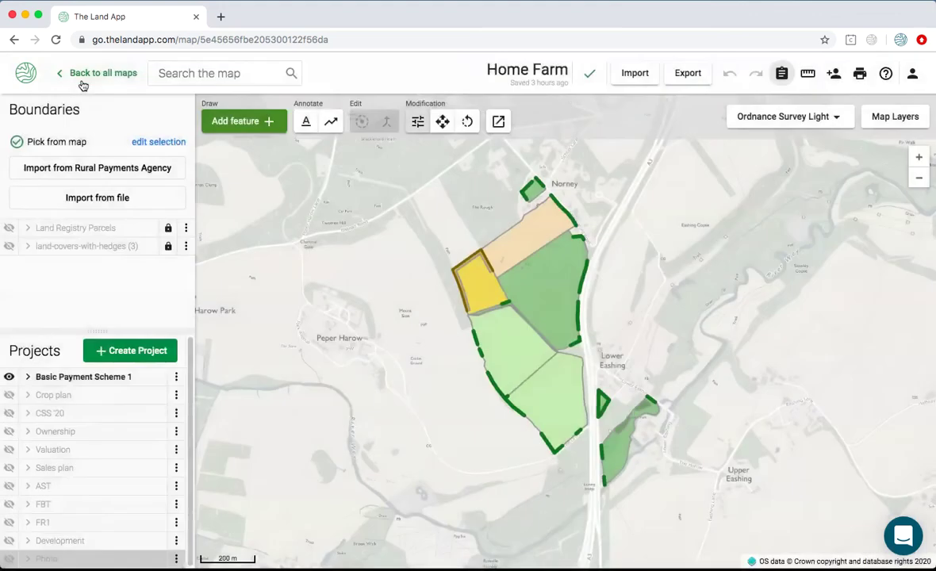